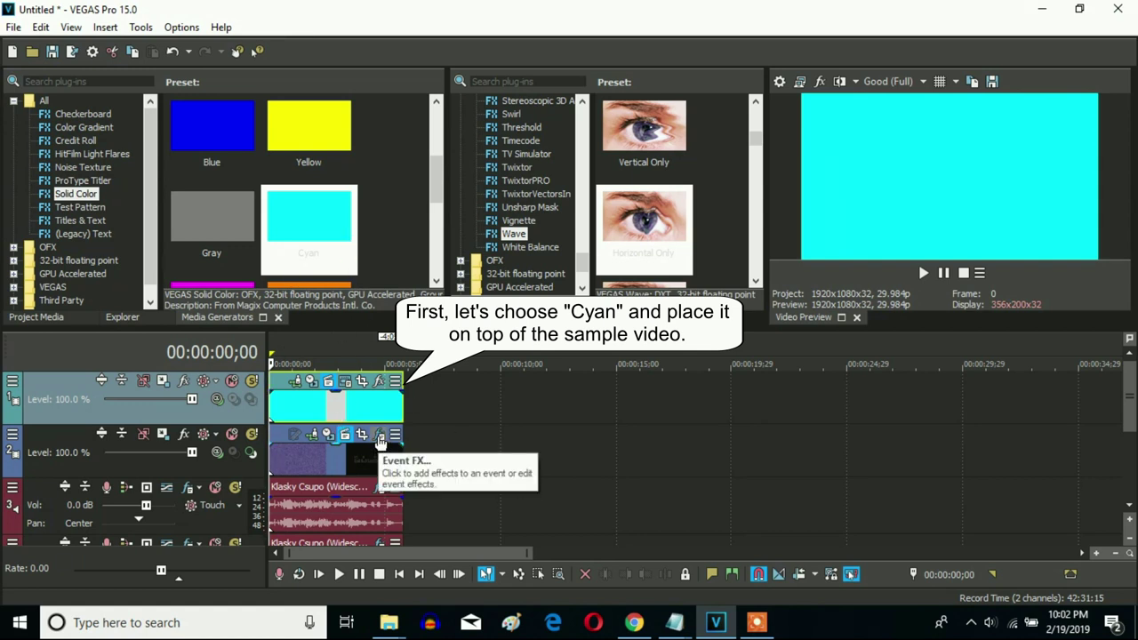
Step: Set the compositing mode of the cyan solid color track to Difference
click(218, 400)
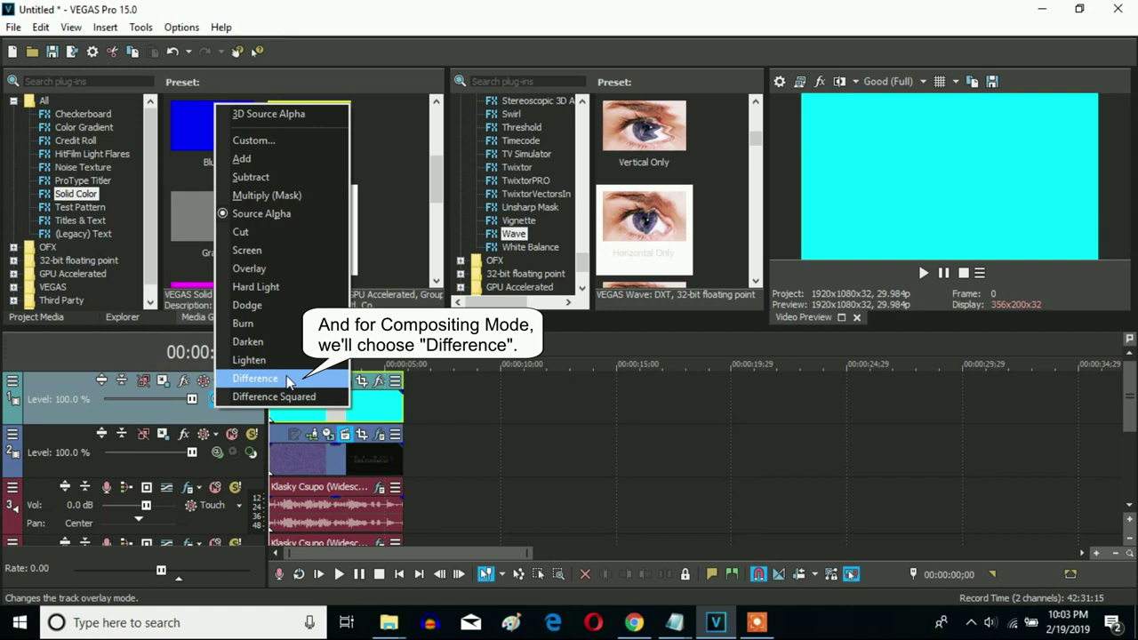
click(286, 377)
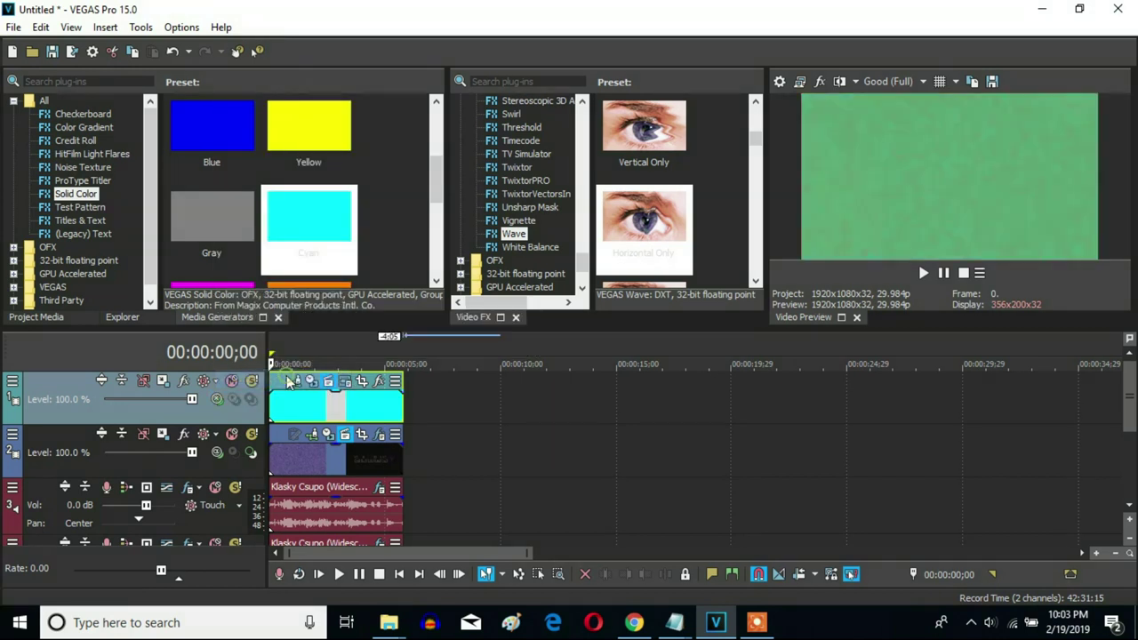
Step: Check the Wave effect settings on the sample video event beneath the cyan solid
click(380, 438)
drag(446, 352, 502, 176)
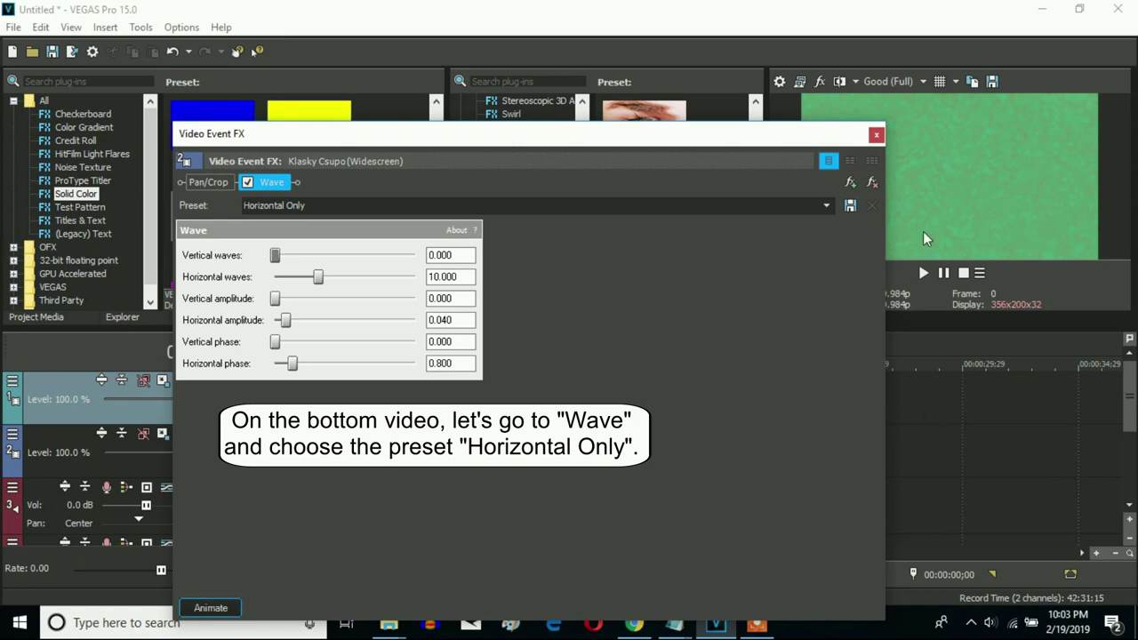
click(875, 136)
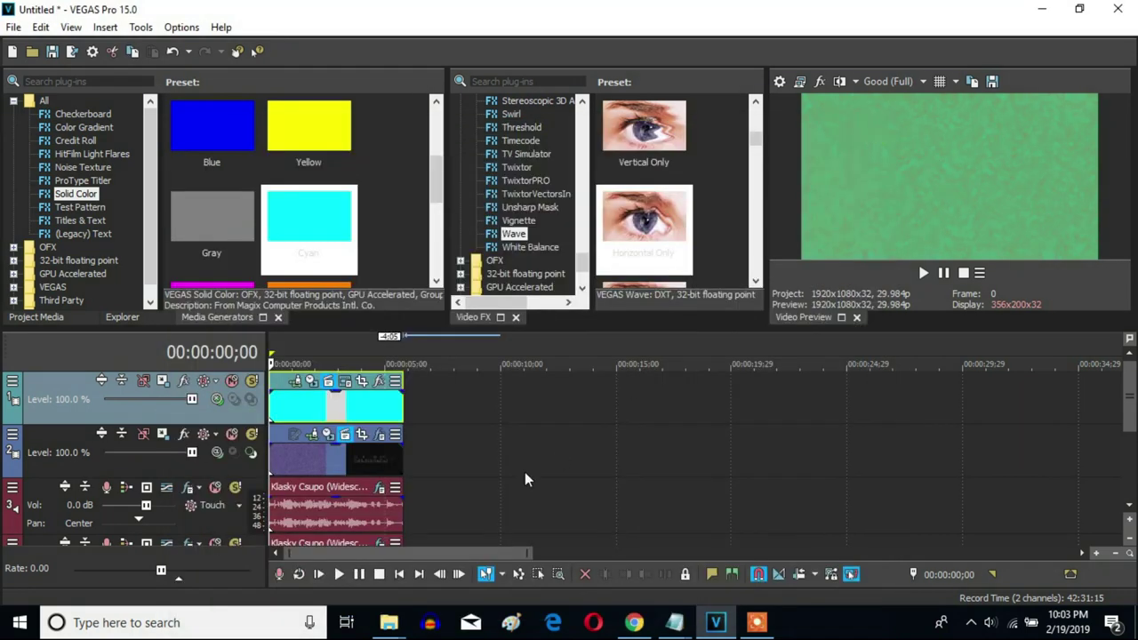
Step: Check the first audio event's ExpressFX Distortion effect and set its stretch method to Classic with A17. Drums, unpitched (minimum echo)
click(379, 490)
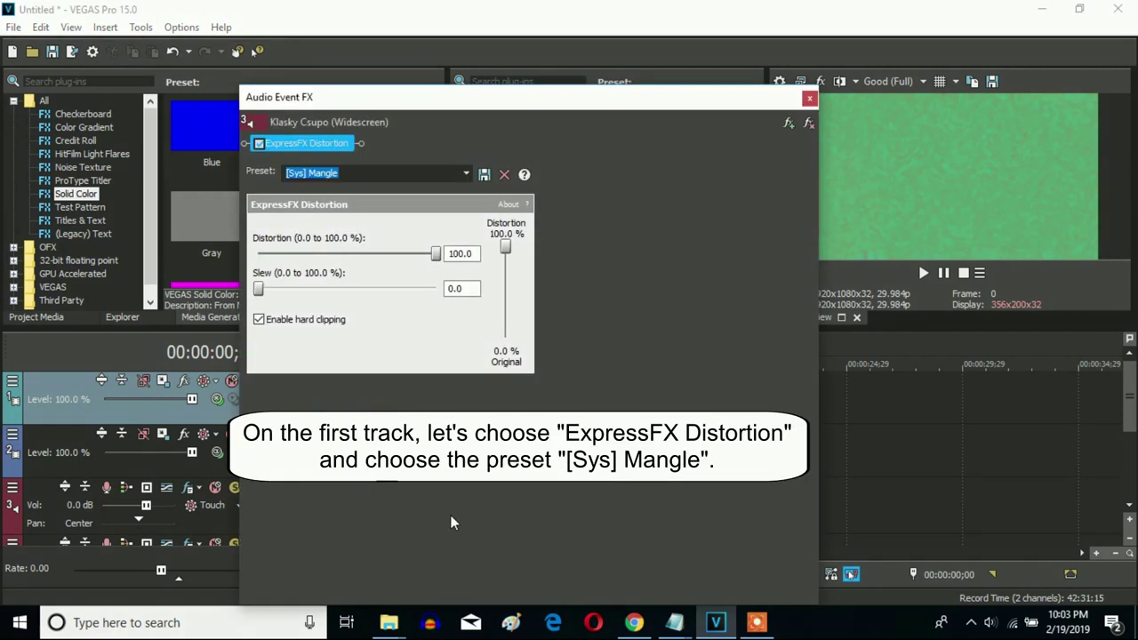
click(809, 98)
right_click(331, 518)
click(356, 599)
click(614, 263)
click(569, 297)
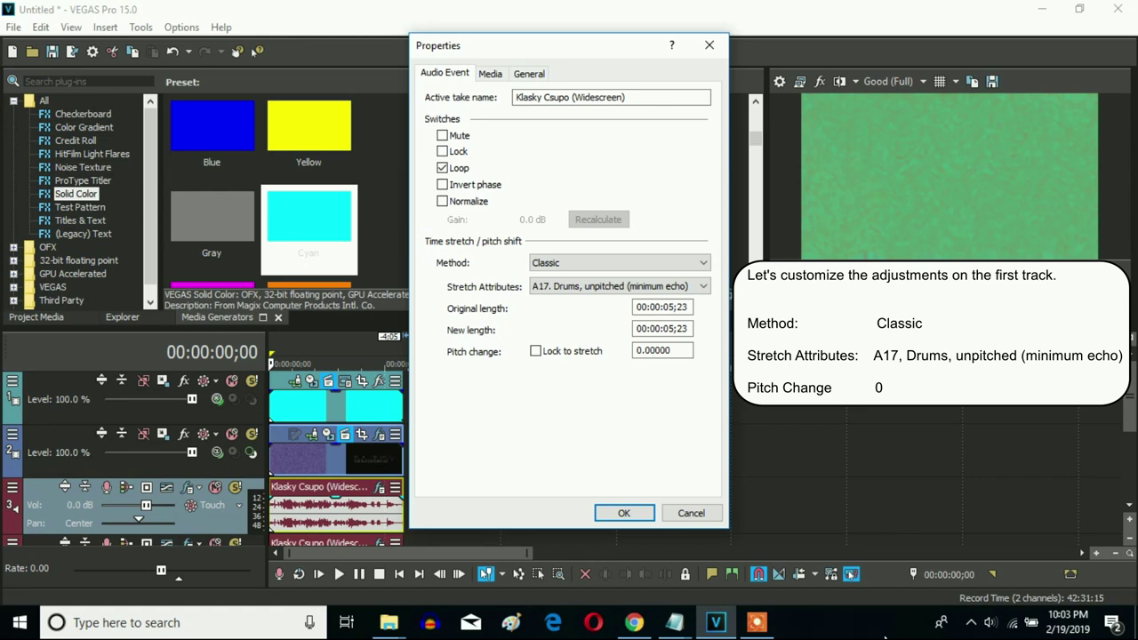
click(636, 510)
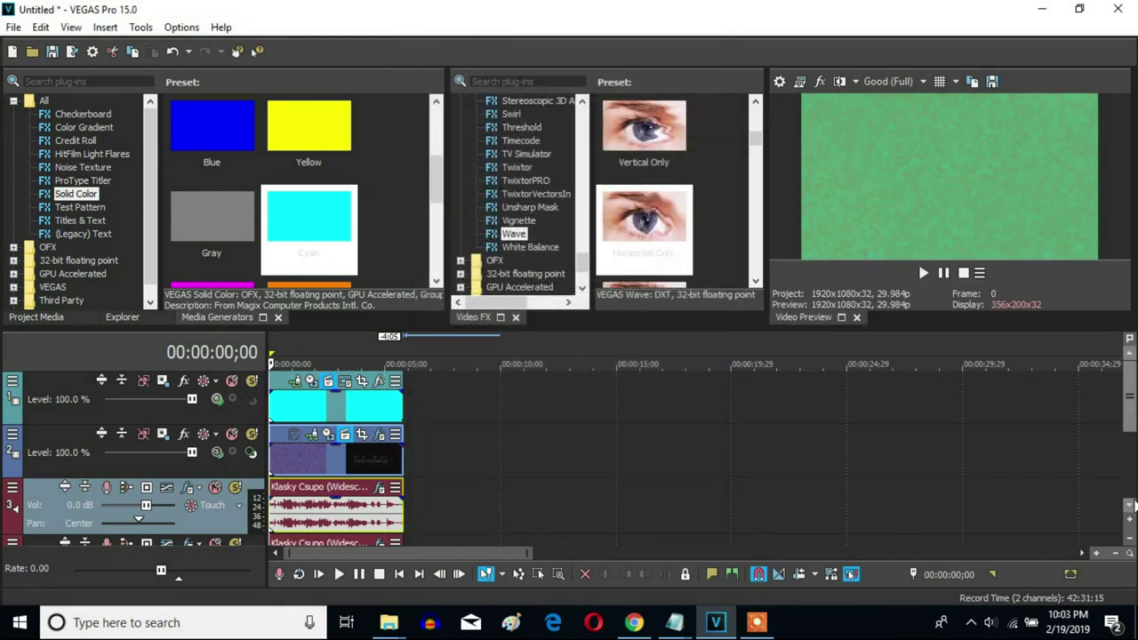
Step: Check the second audio event's ExpressFX Distortion effect and its time stretch and pitch shift properties
scroll(643, 501, down, 1)
click(272, 492)
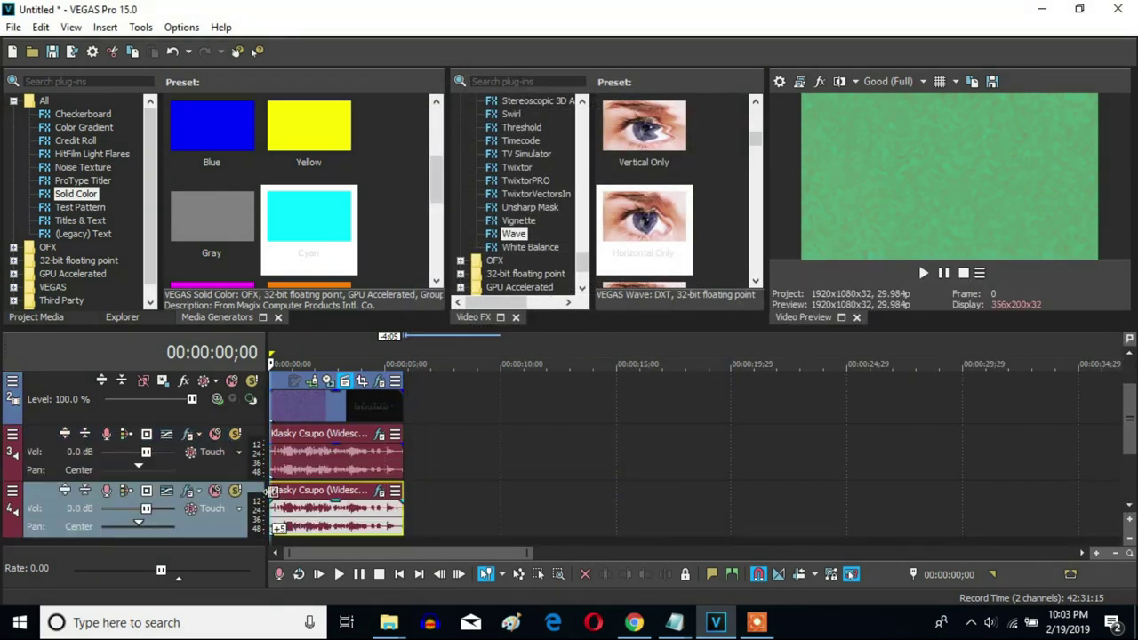
click(378, 491)
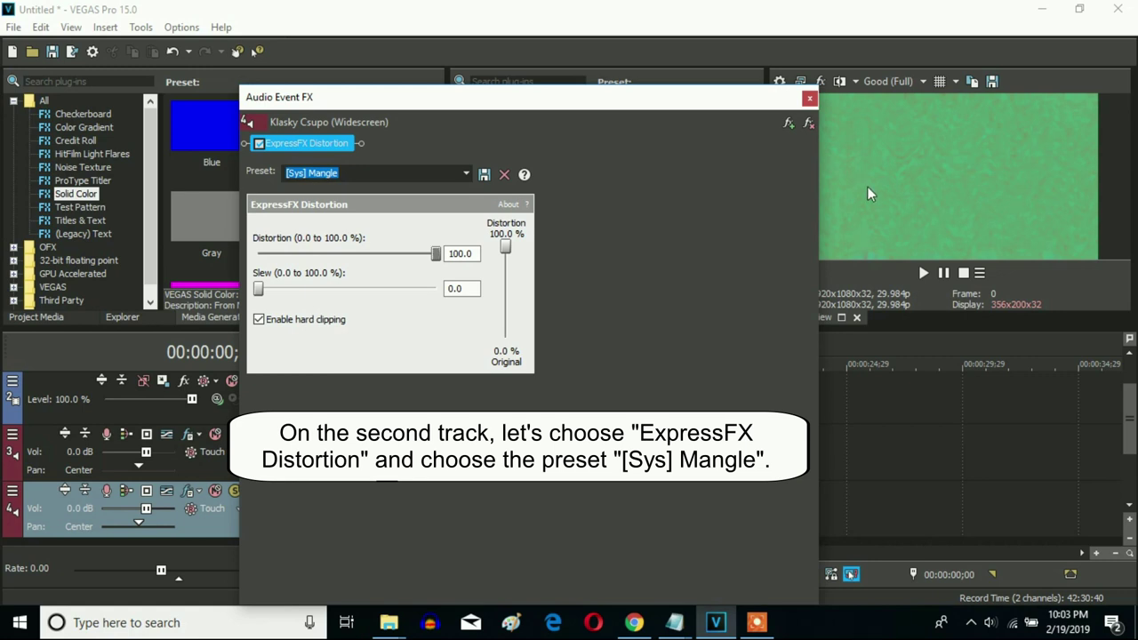
click(809, 98)
right_click(377, 500)
click(409, 602)
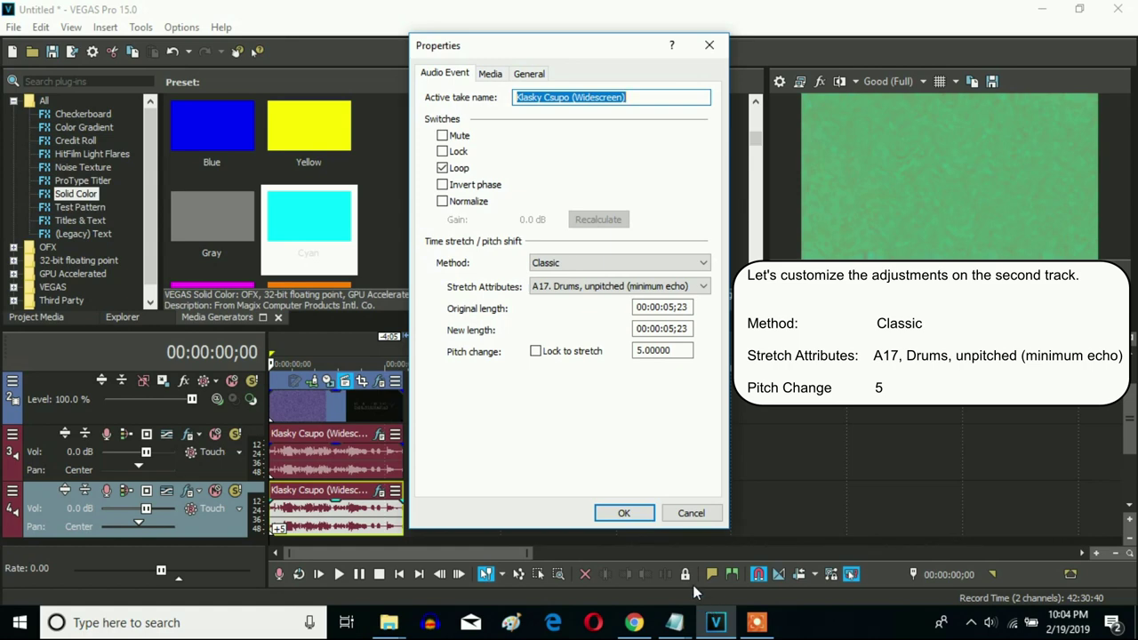
click(624, 513)
Step: Prepare a project render in the Wave (Microsoft) format with the Default Template
click(1130, 362)
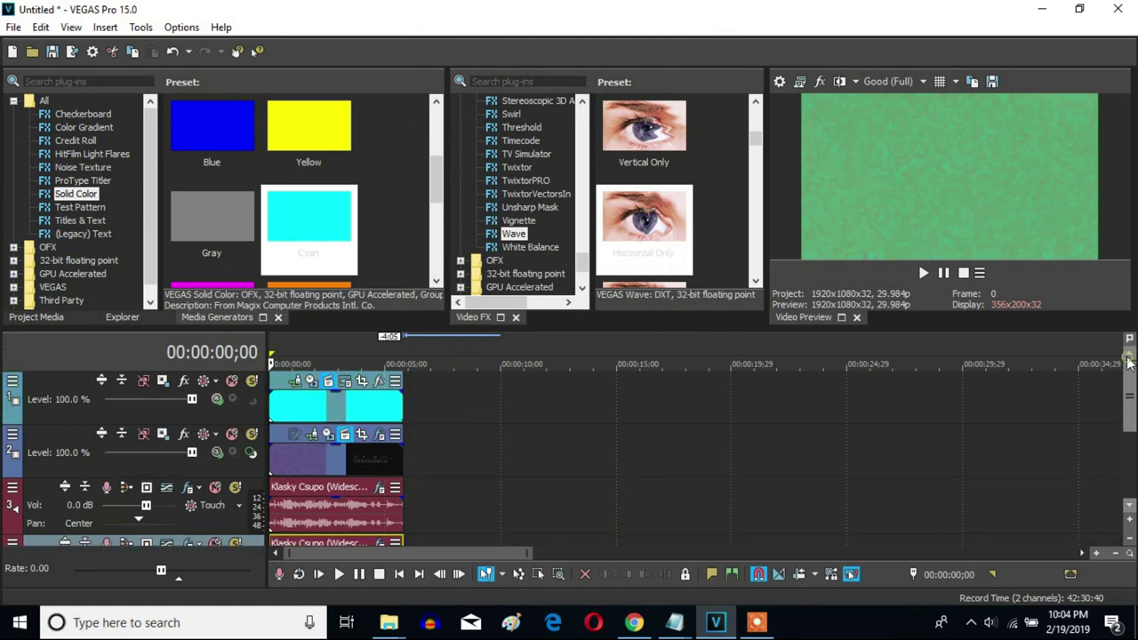
click(14, 26)
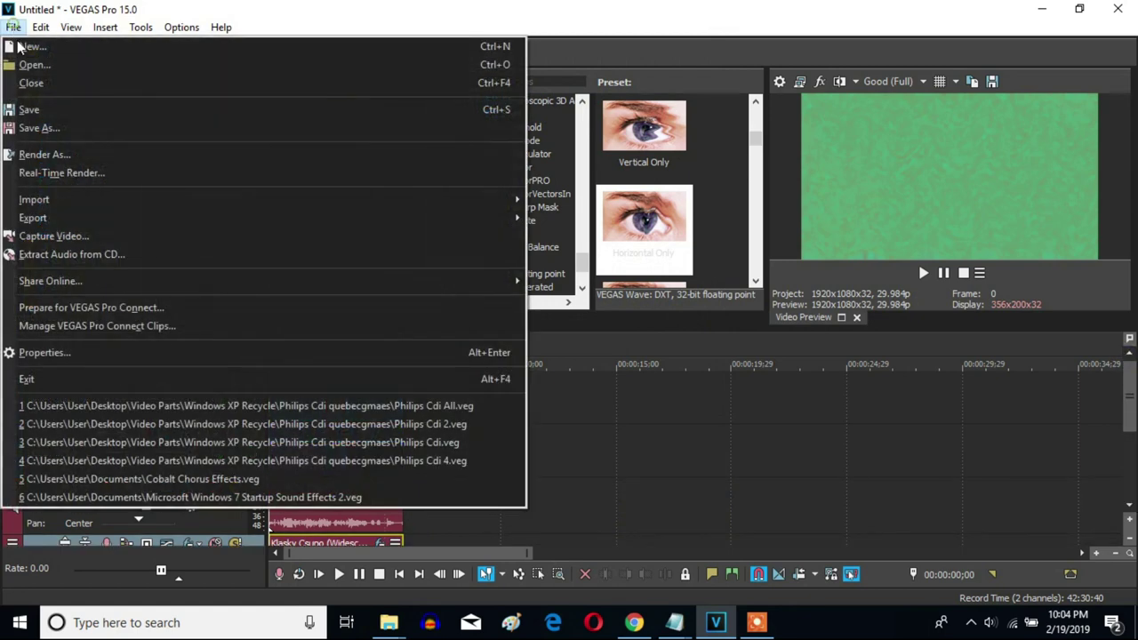
click(116, 159)
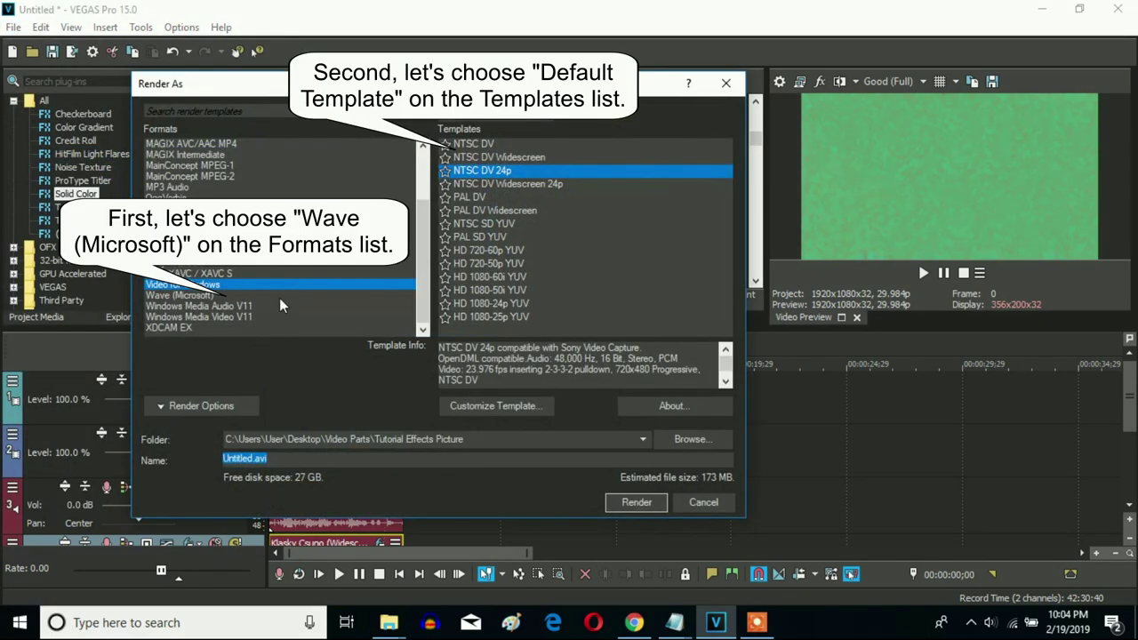
click(214, 295)
click(511, 144)
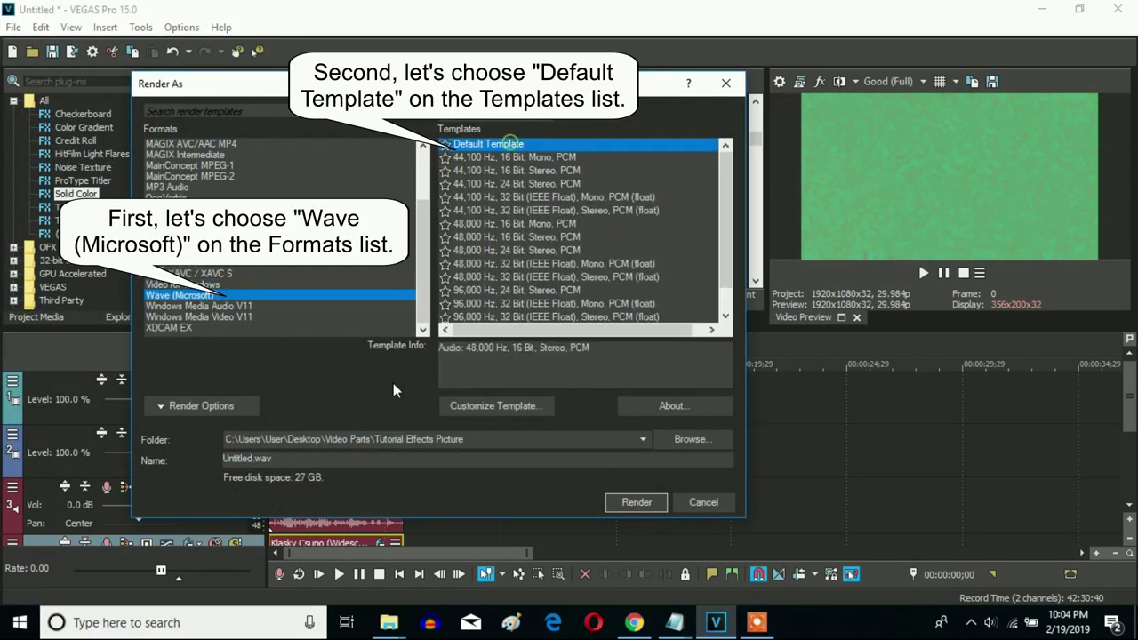
Step: Name the output file "Klasky Csupo In G-Major 15" and render it
double_click(343, 460)
text(Klasky Csupo In G-Major 15)
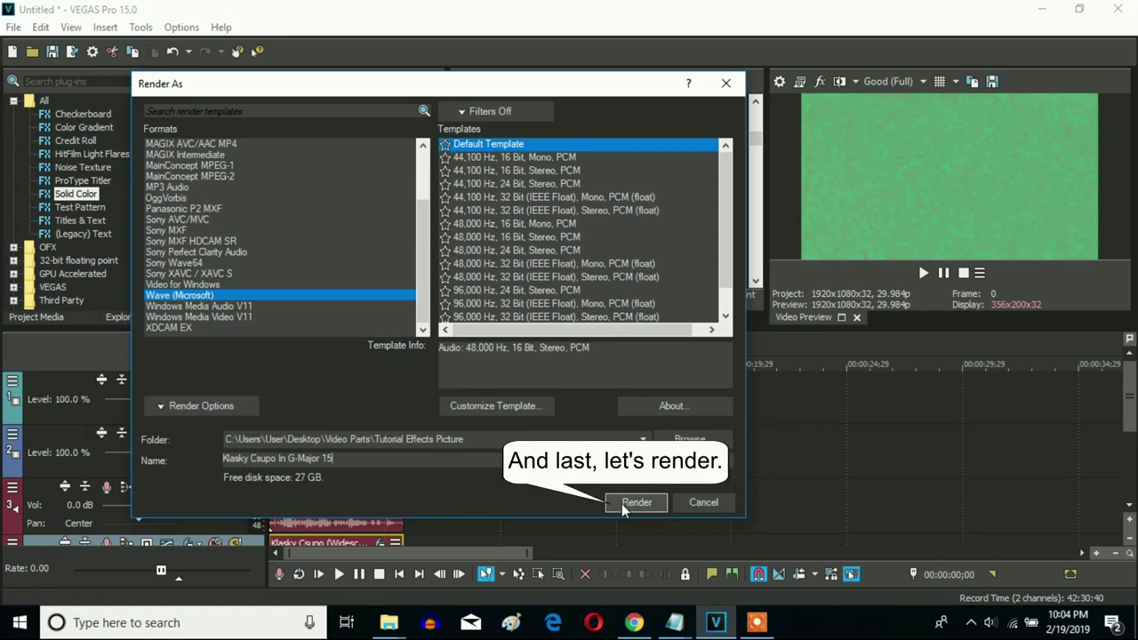
click(622, 503)
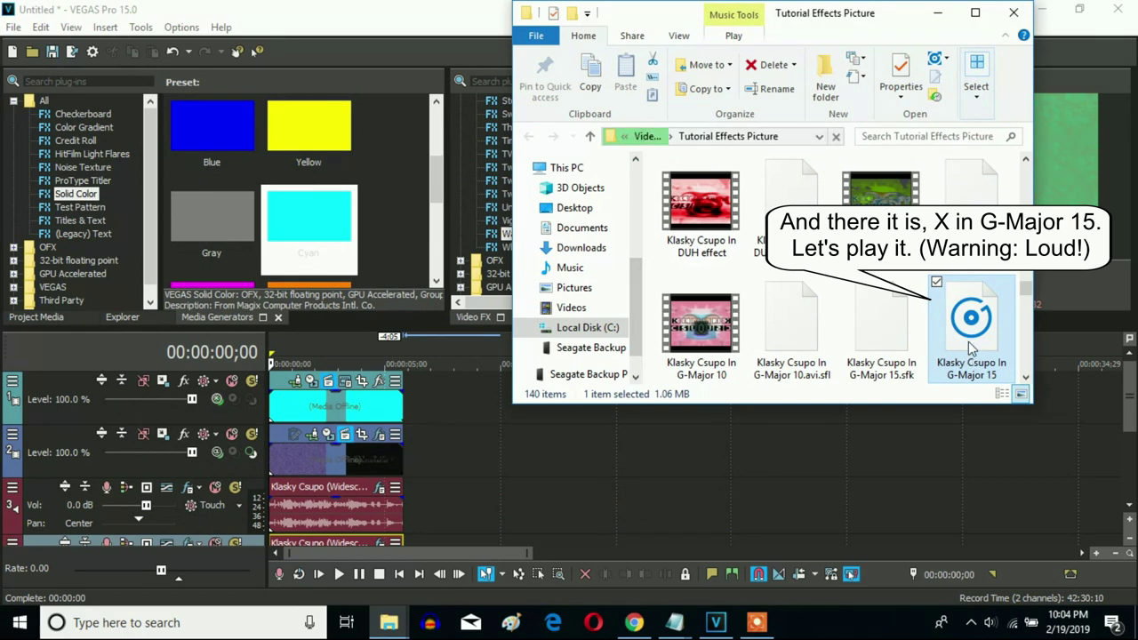
Step: Listen to the rendered Klasky Csupo In G-Major 15 file and add it to the first audio track, past the existing events
double_click(975, 342)
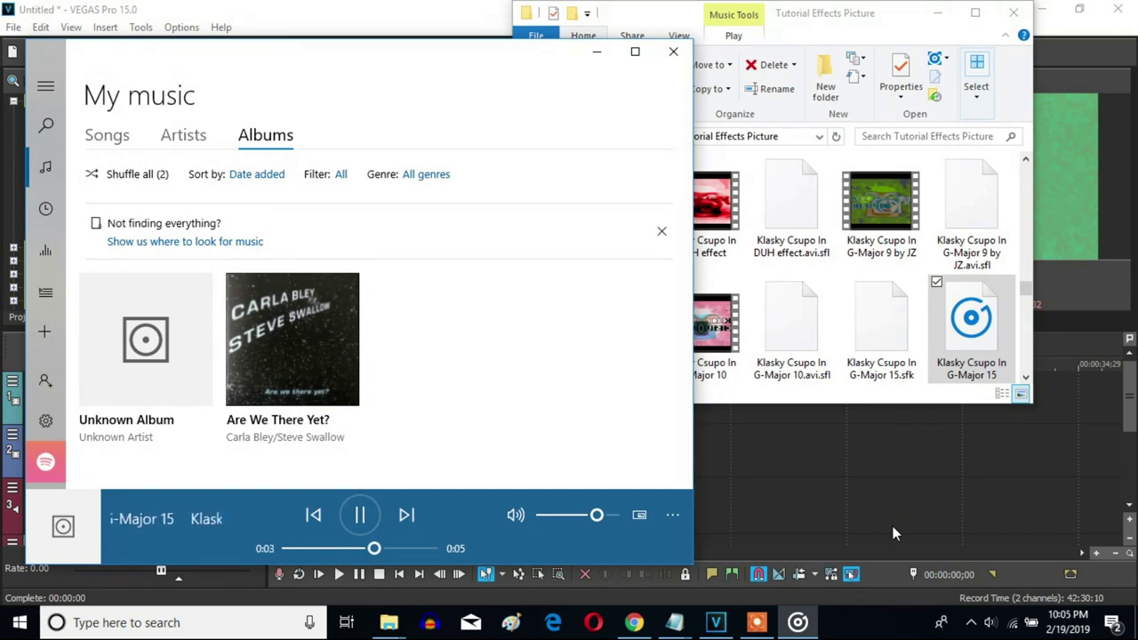
click(673, 51)
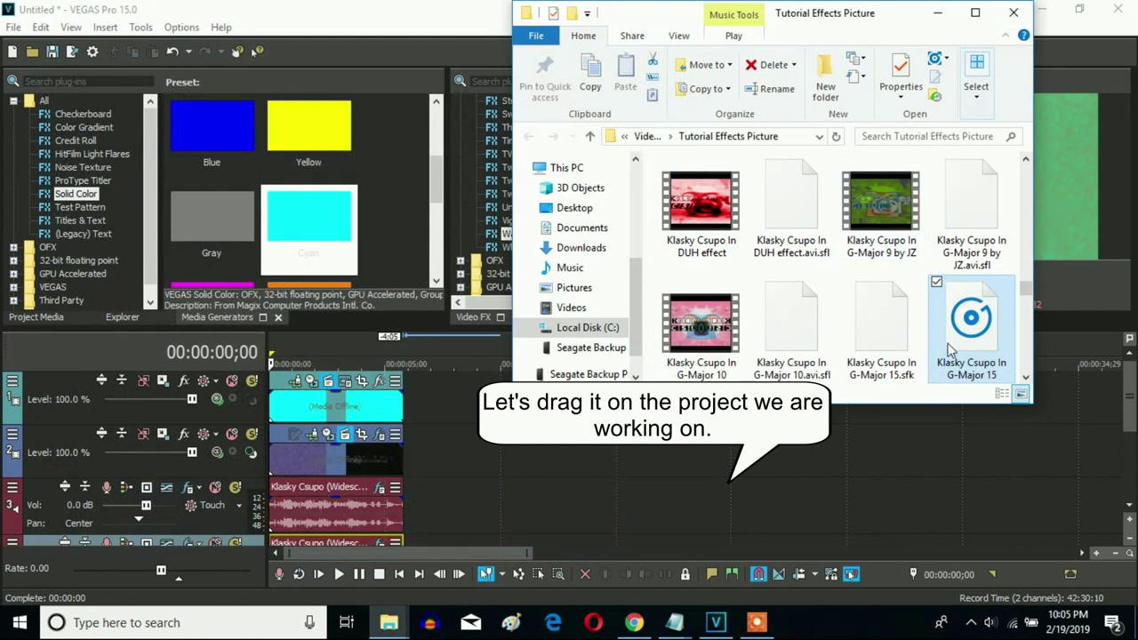
drag(965, 350, 651, 512)
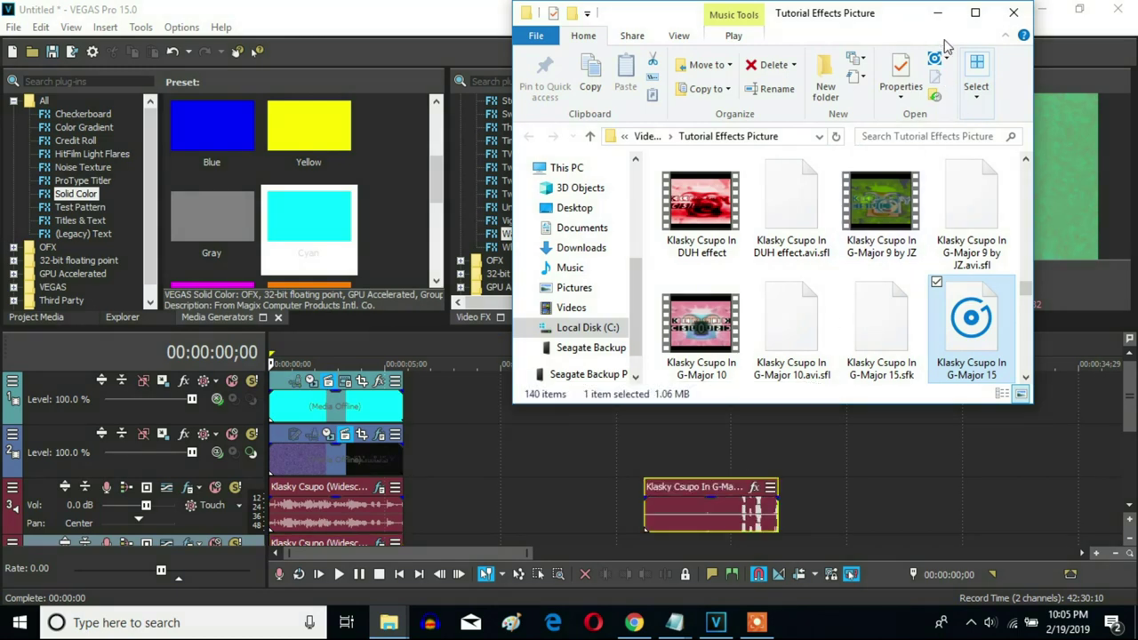
click(937, 13)
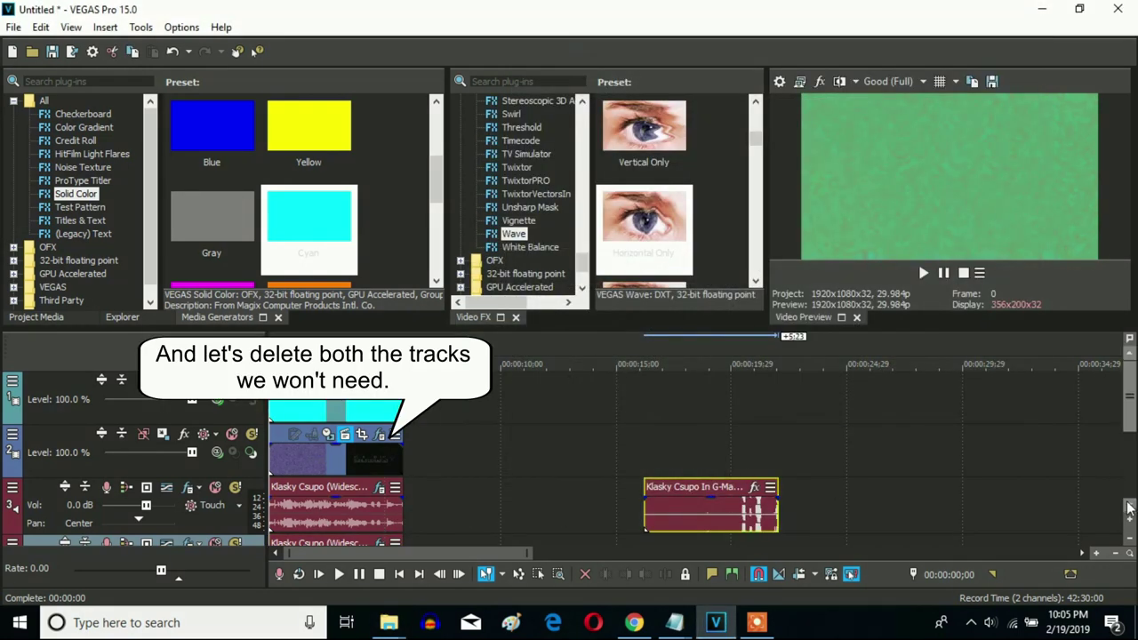
Step: Delete the two original Klasky Csupo audio events and move the rendered audio to the start of the first audio track
scroll(1097, 500, down, 1)
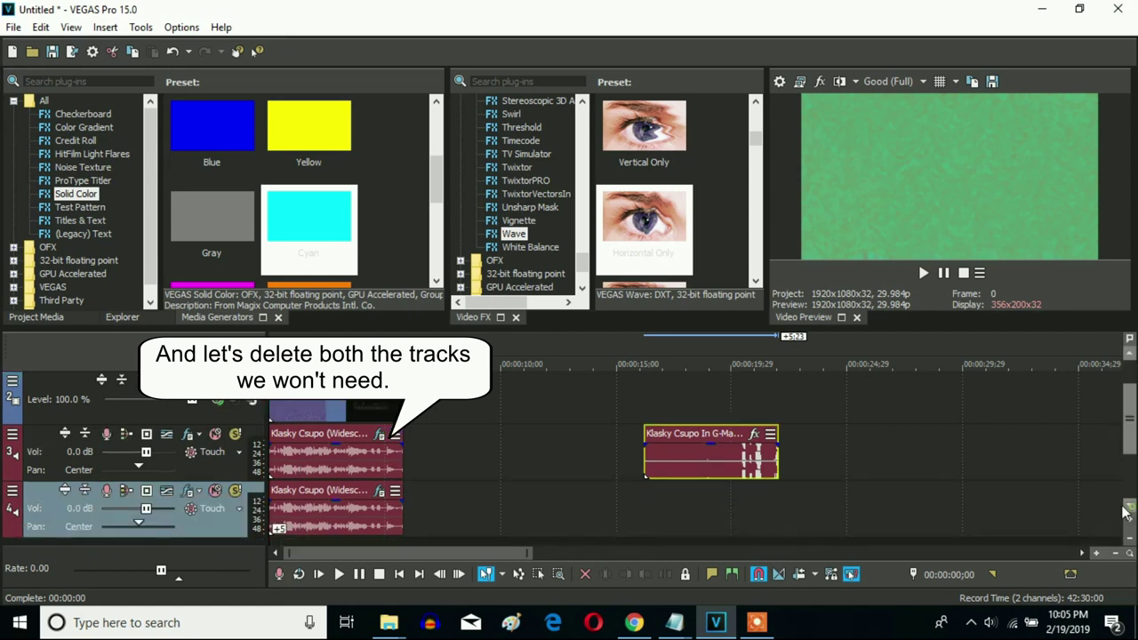
click(276, 471)
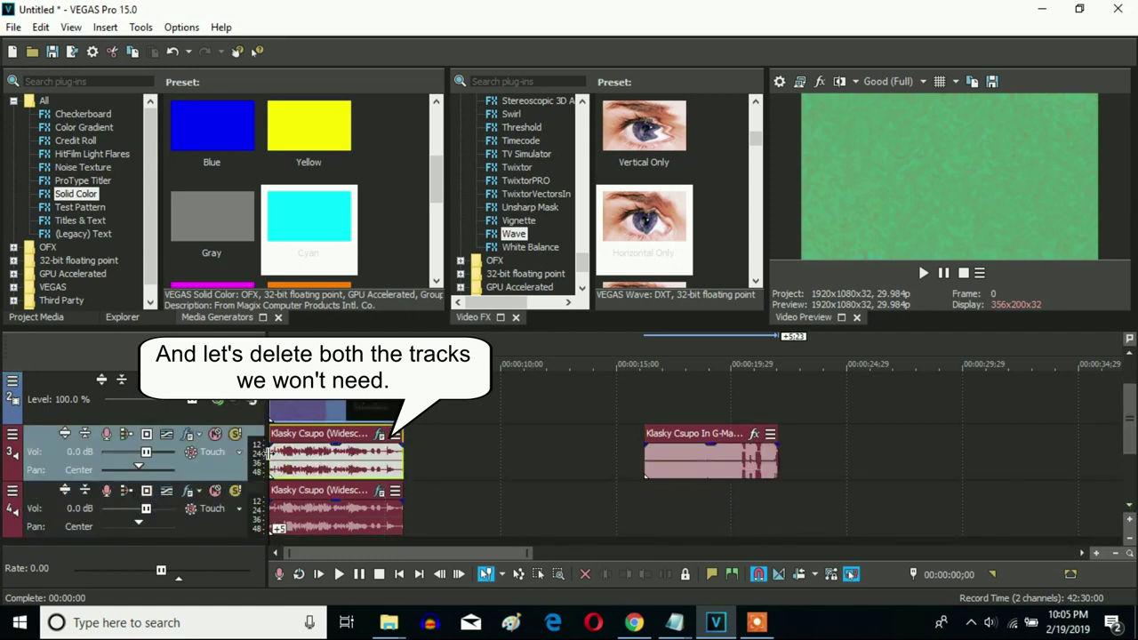
key(Delete)
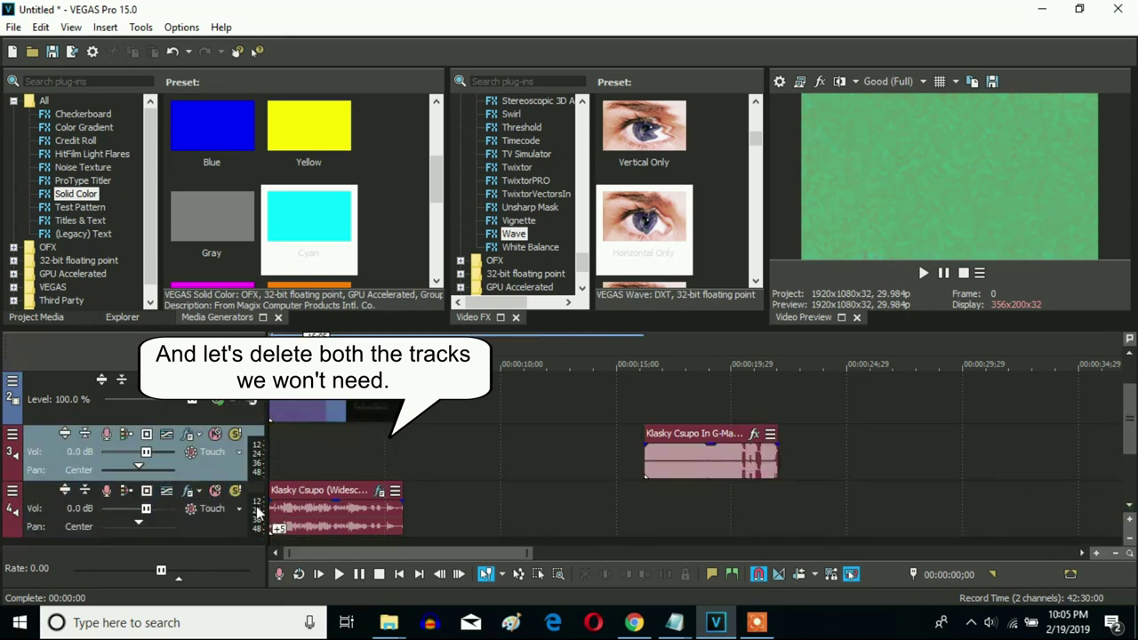
click(275, 508)
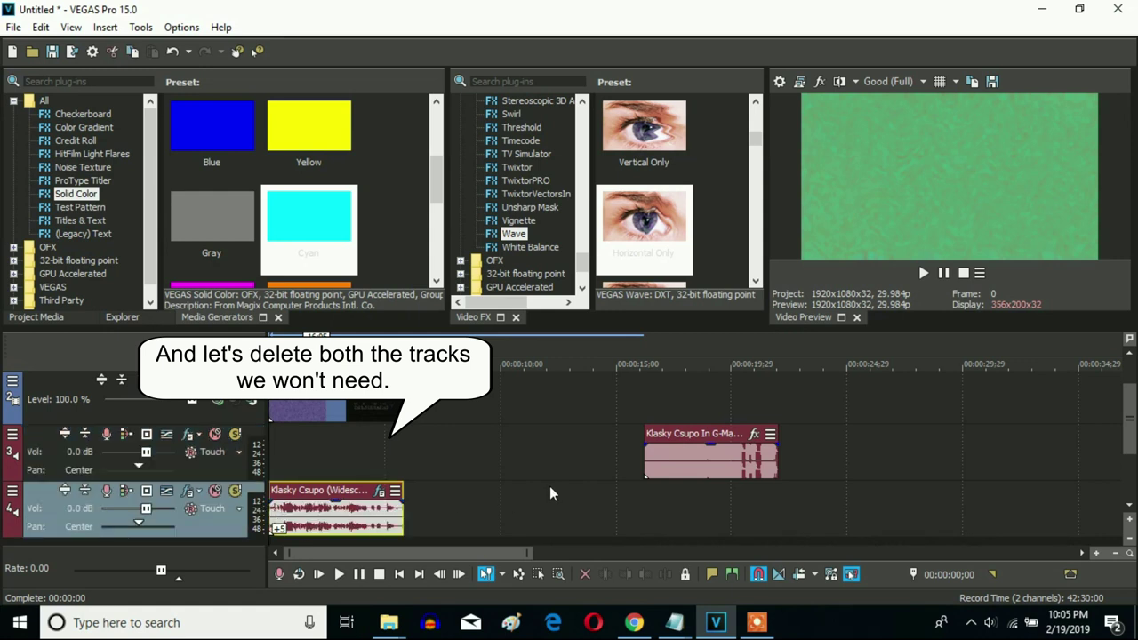
key(Delete)
drag(711, 469, 287, 460)
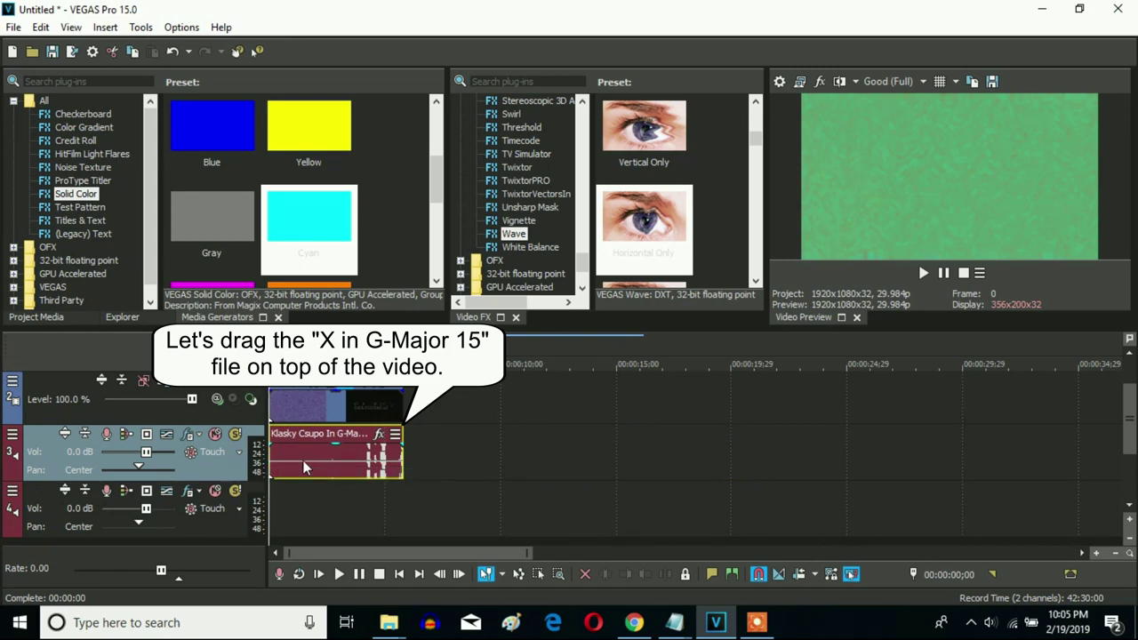
Step: Set the rendered audio event's stretch method to Classic with A17. Drums, unpitched (minimum echo) attributes
right_click(308, 463)
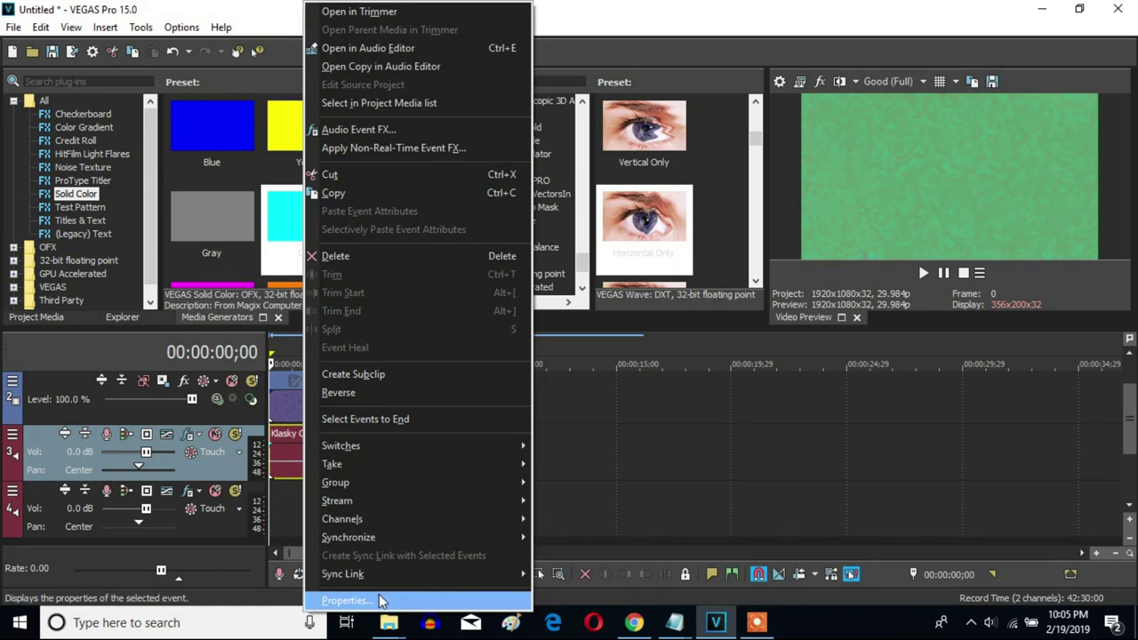
click(381, 601)
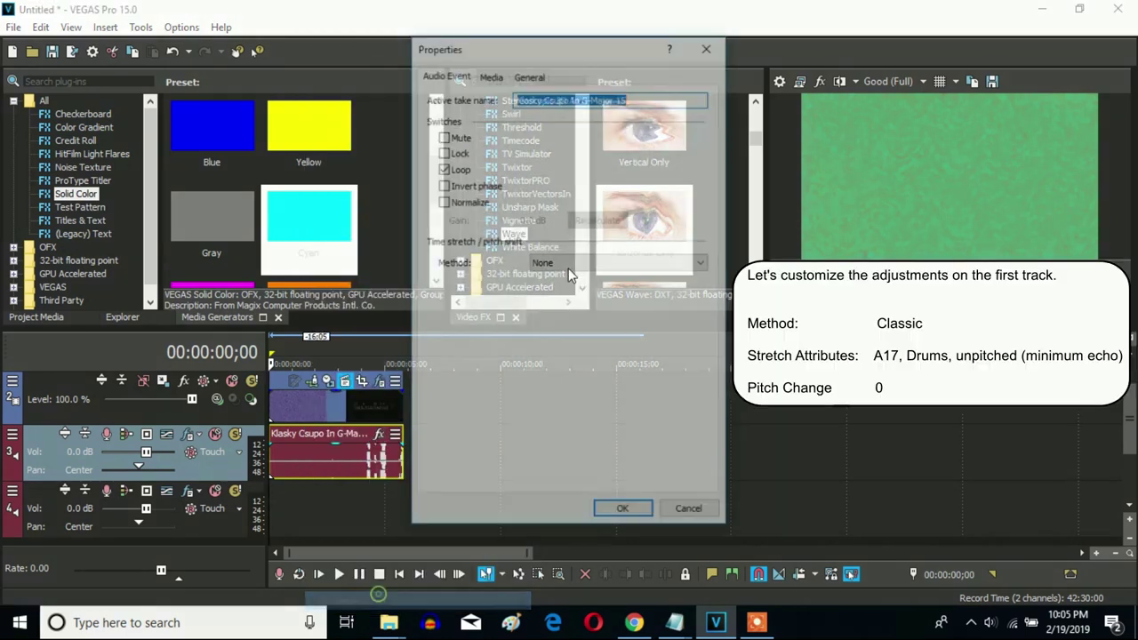
click(582, 262)
click(578, 284)
click(620, 286)
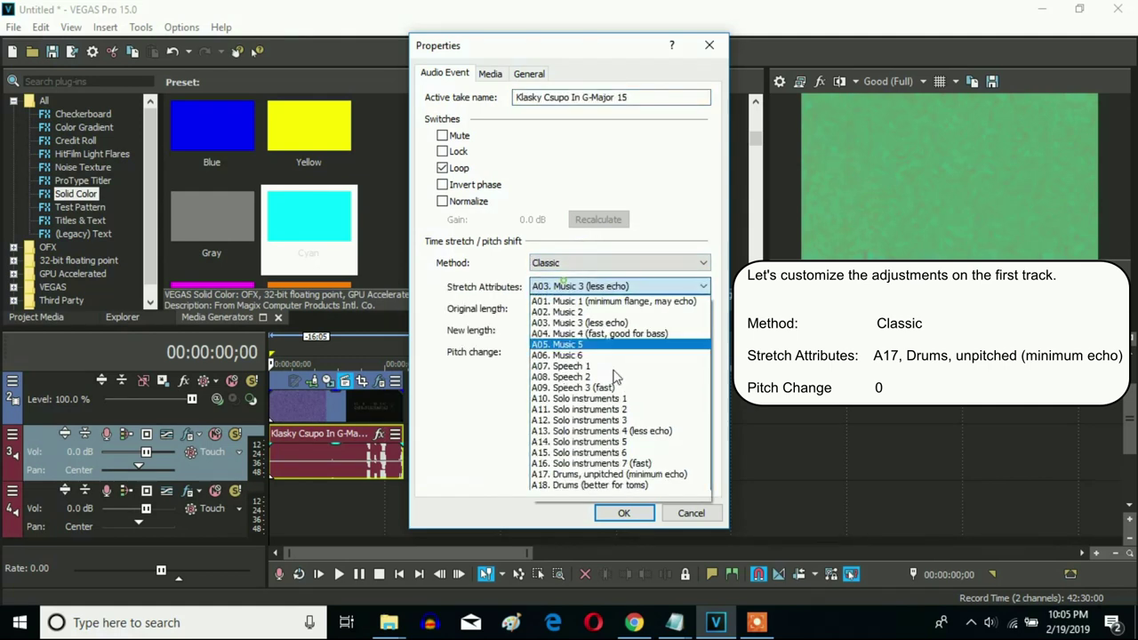
click(610, 474)
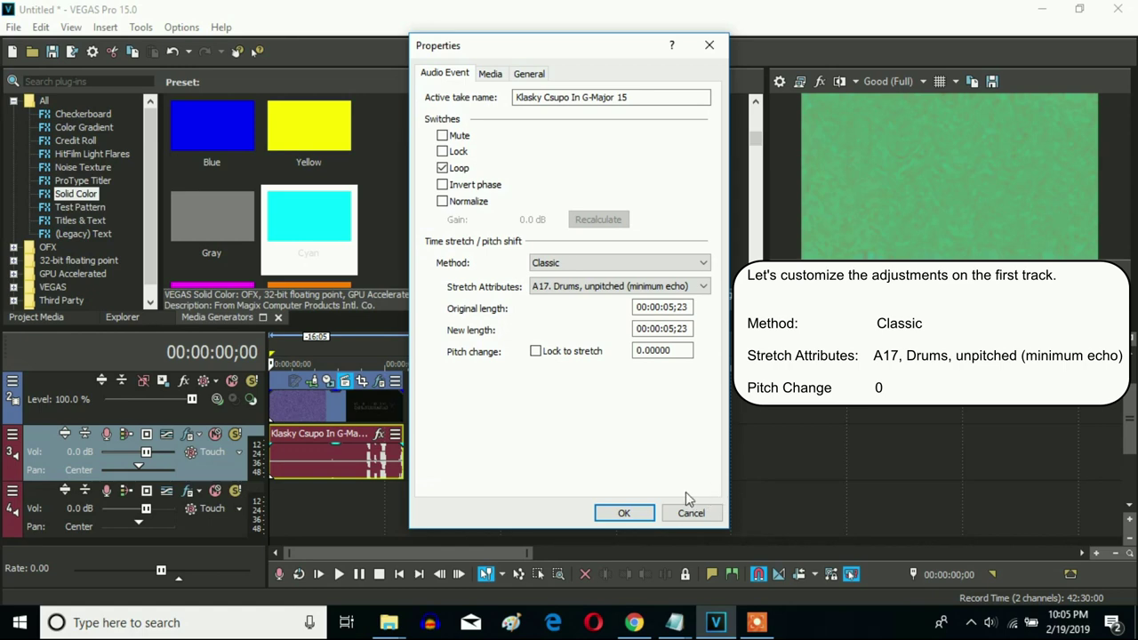
click(625, 513)
Step: Copy the rendered audio event and paste it at the start of the second audio track
right_click(349, 459)
click(373, 198)
right_click(313, 521)
click(348, 190)
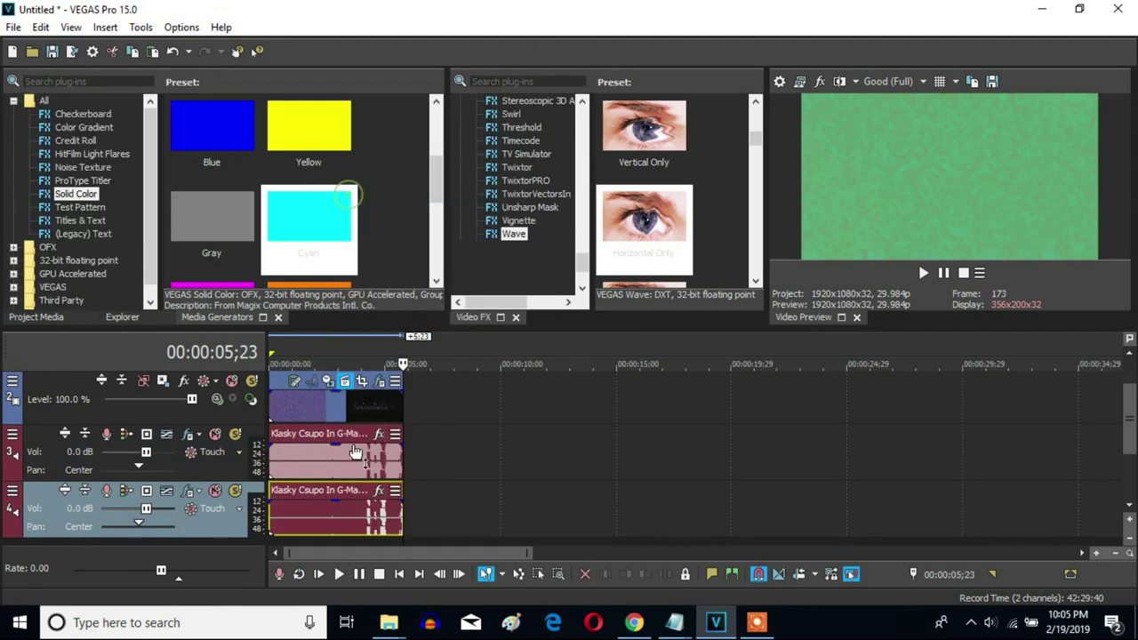
Step: Set the second audio event's stretch method to Classic and its pitch change to 4
right_click(294, 512)
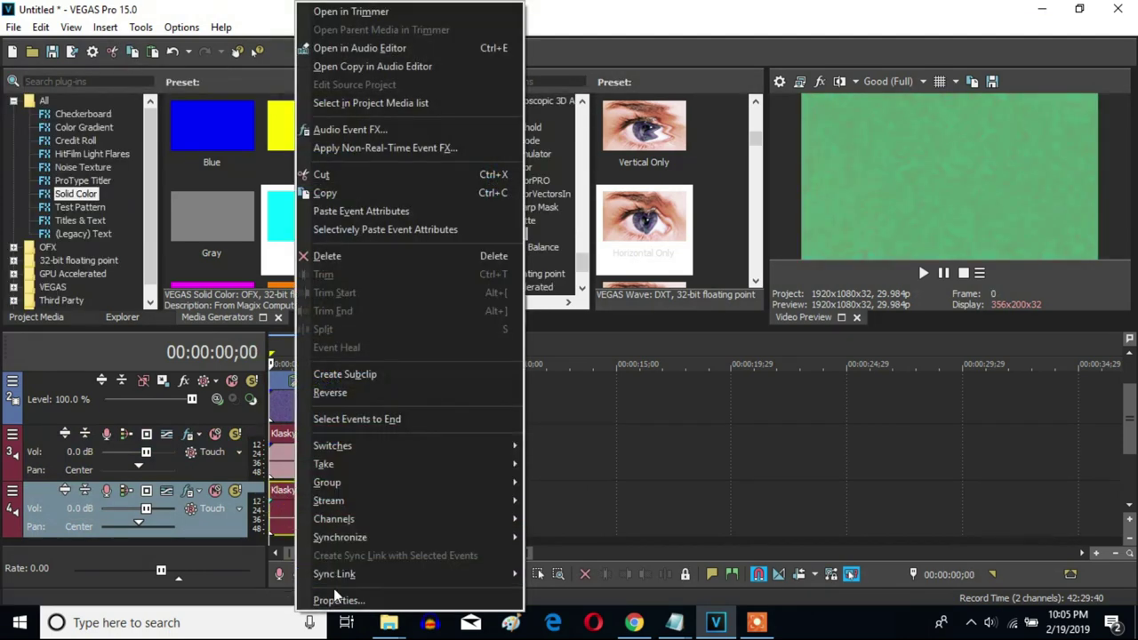
click(338, 600)
click(561, 263)
click(552, 300)
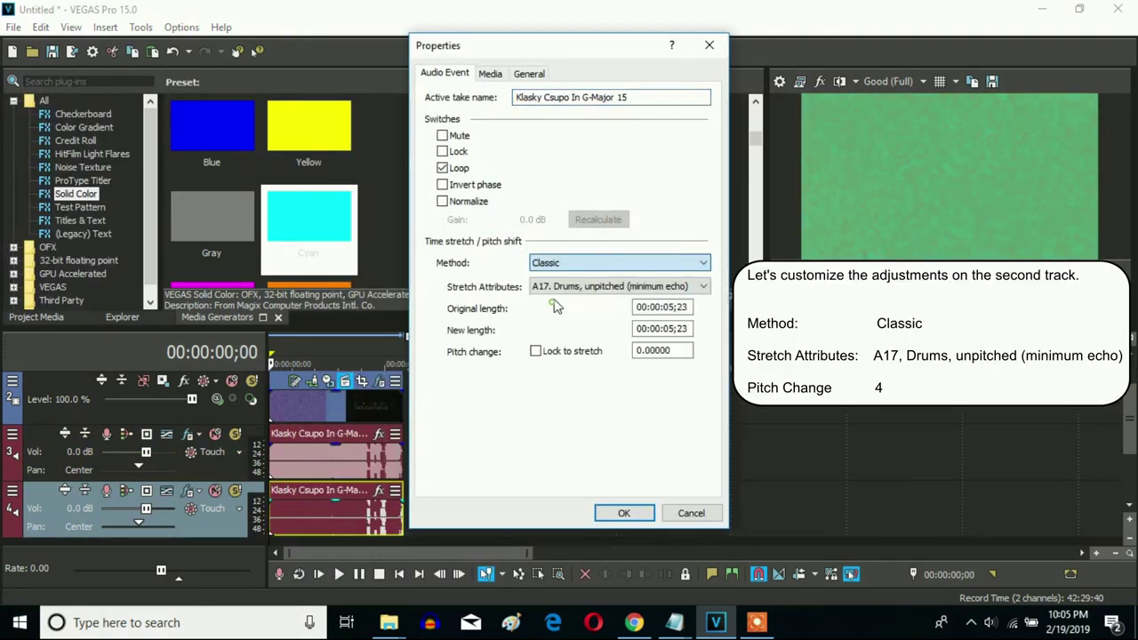
double_click(662, 351)
text(4)
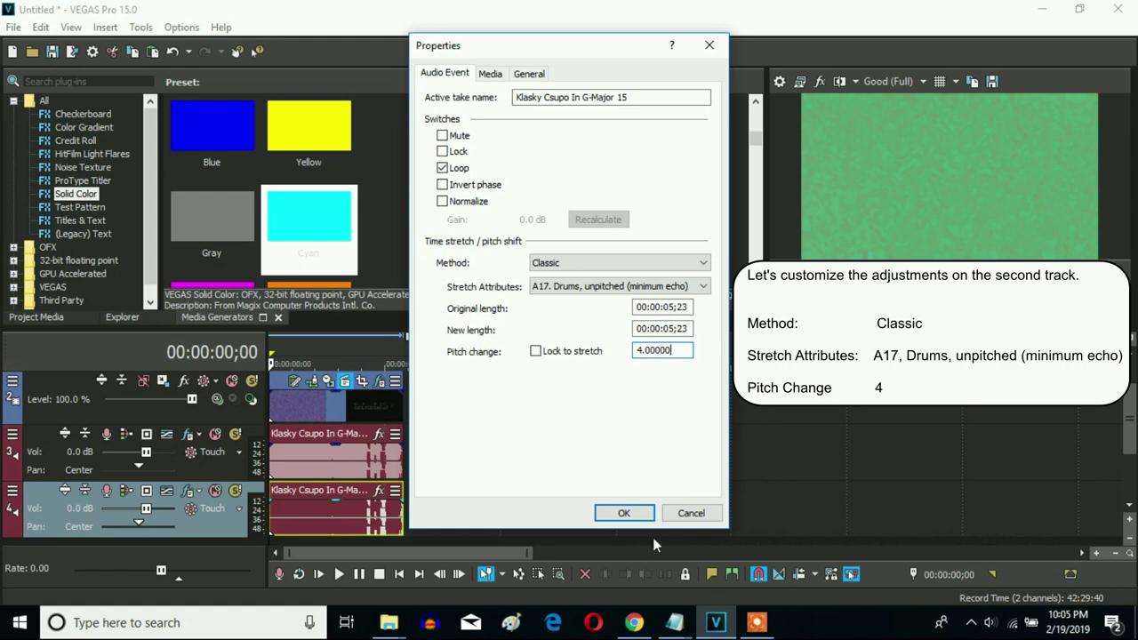
click(633, 523)
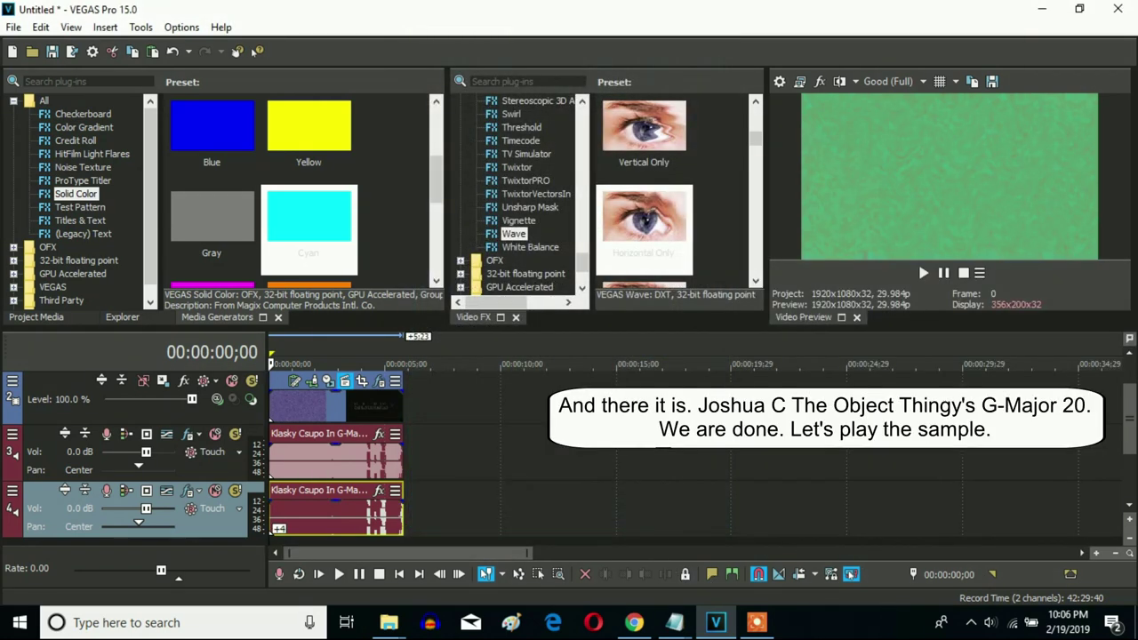
Step: Play the start of the finished project in the video preview and pause it
click(1130, 353)
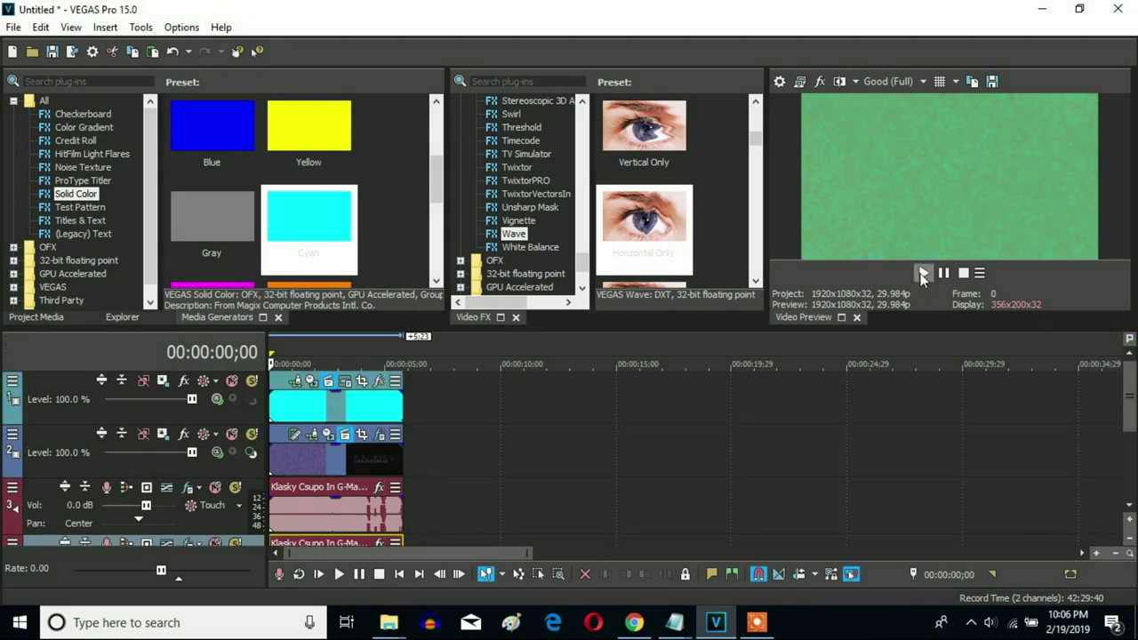
click(923, 273)
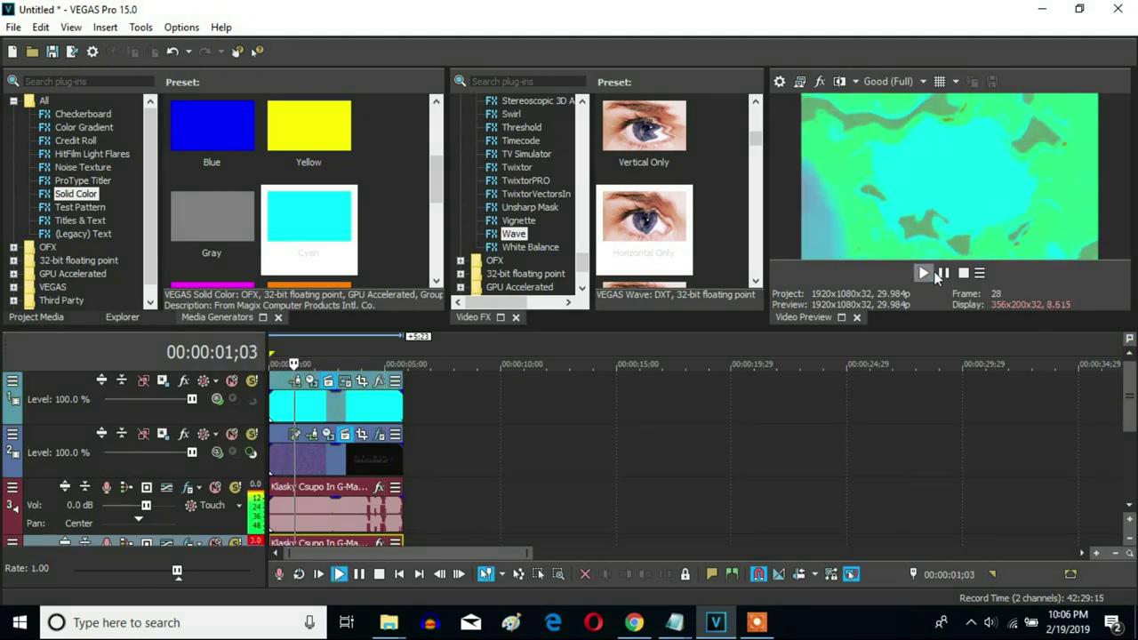
click(943, 273)
Step: Lower the video preview quality to Good (Quarter)
click(894, 80)
mouse_move(921, 132)
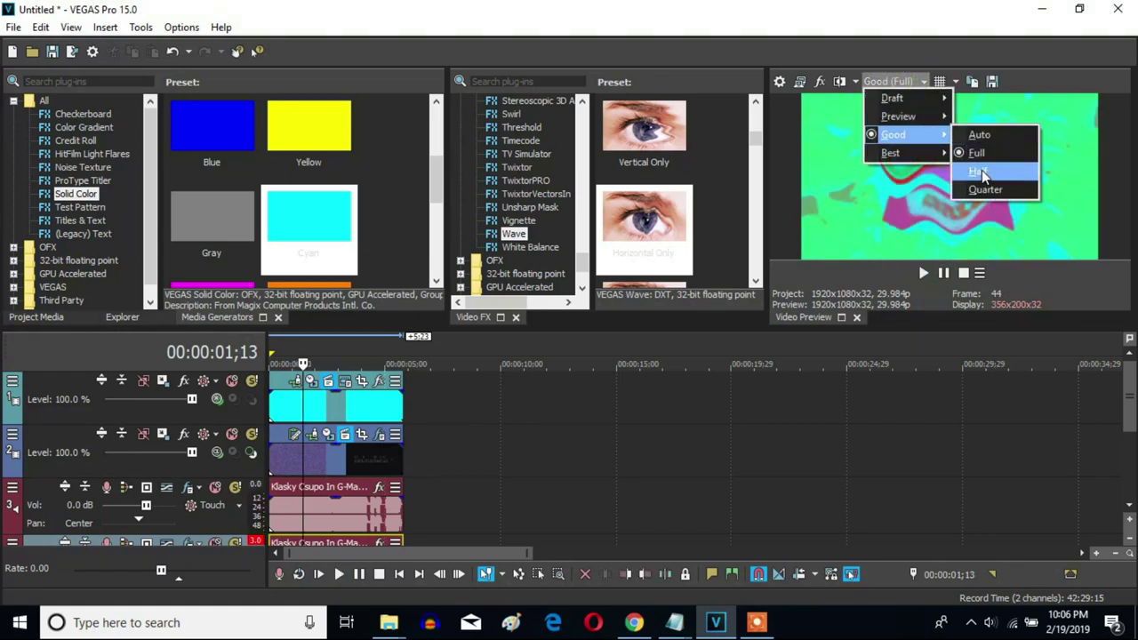
click(983, 189)
Step: Play the finished effect from the start of the timeline at the reduced preview quality
click(276, 406)
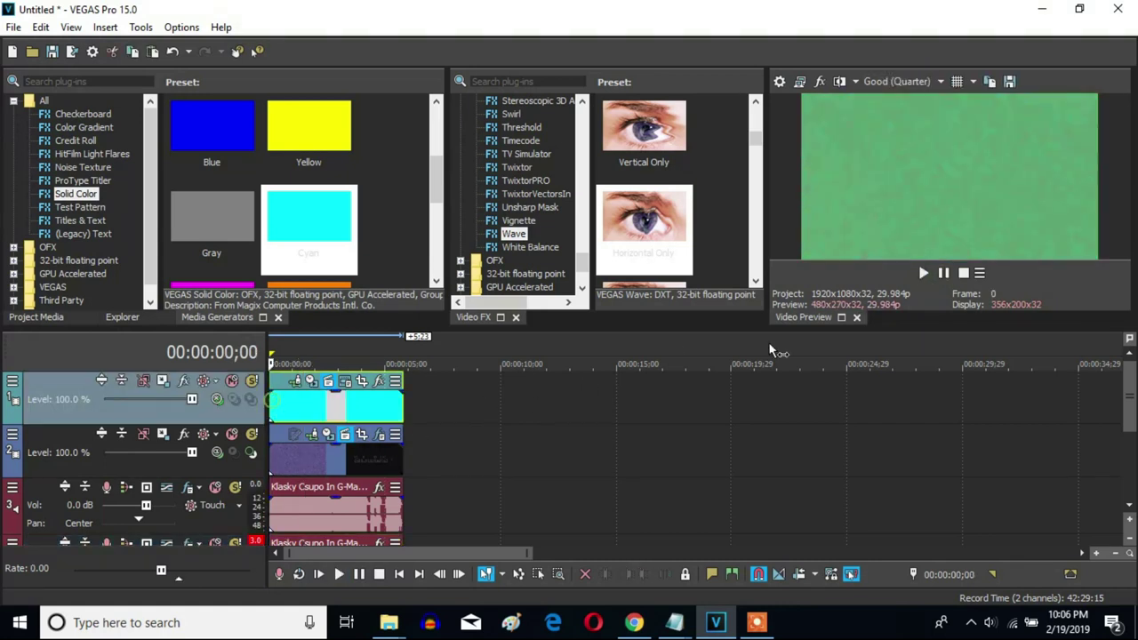
click(923, 273)
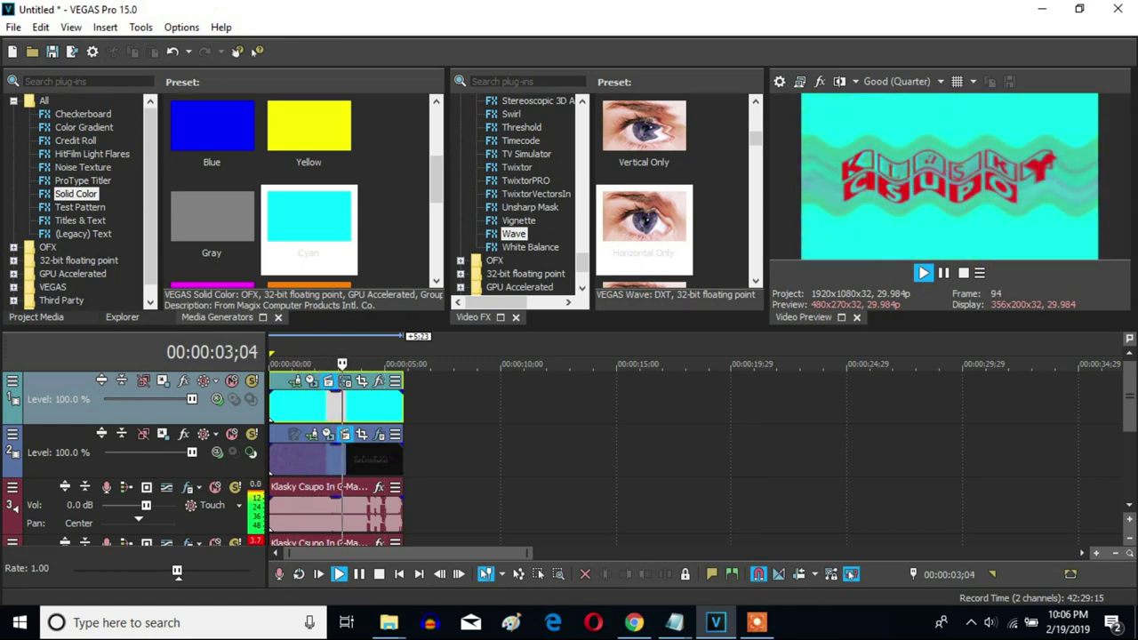
click(943, 277)
mouse_move(681, 598)
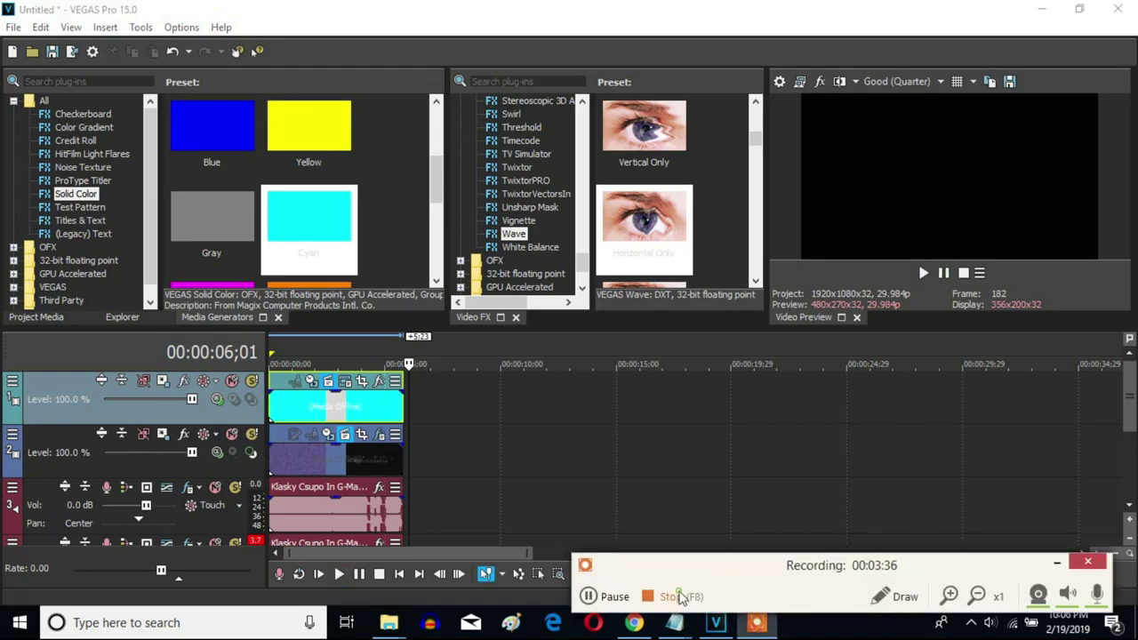